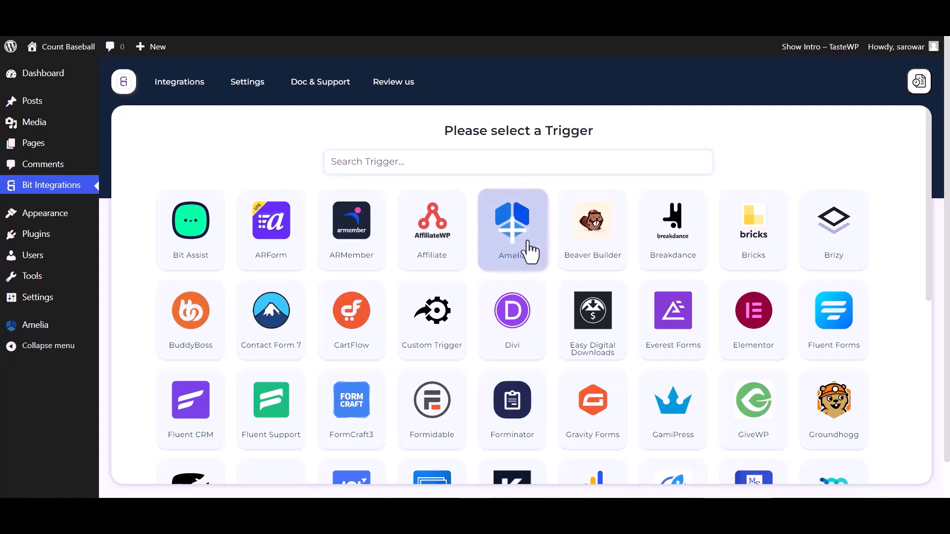
# Choose Amelia as the trigger, copy its webhook URL, and start fetching the response
pyautogui.click(534, 250)
pyautogui.click(724, 294)
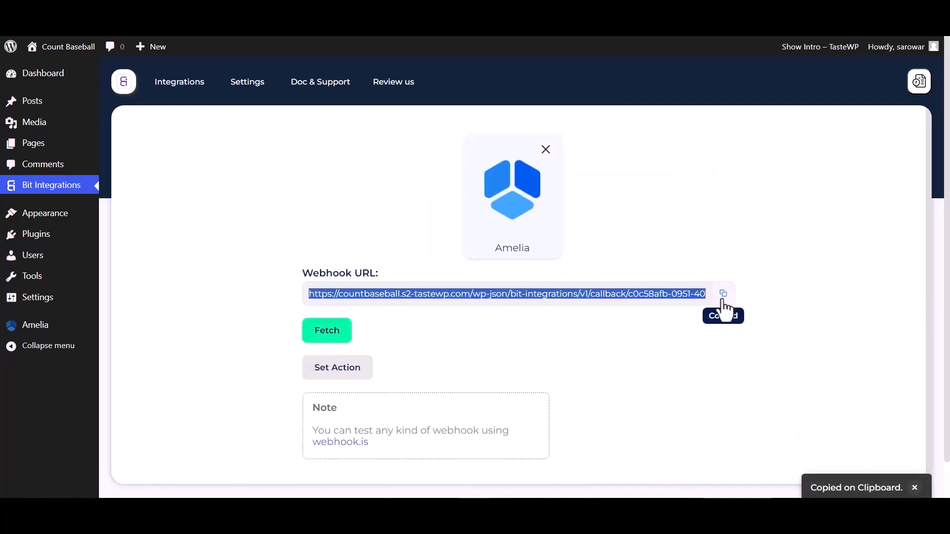
pyautogui.click(340, 340)
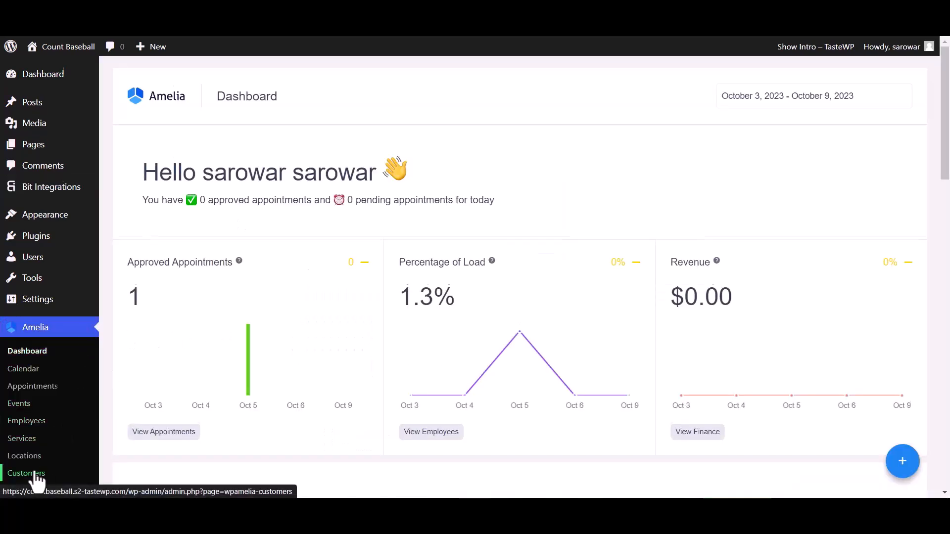
# Open the web hook integration settings in Amelia and add a new web hook
pyautogui.scroll(-1, 35, 474)
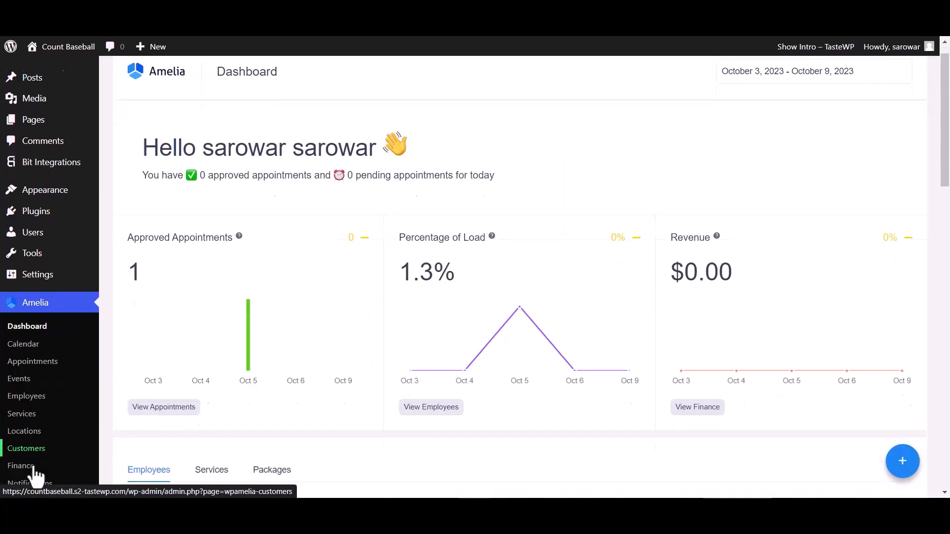
pyautogui.scroll(-4, 36, 475)
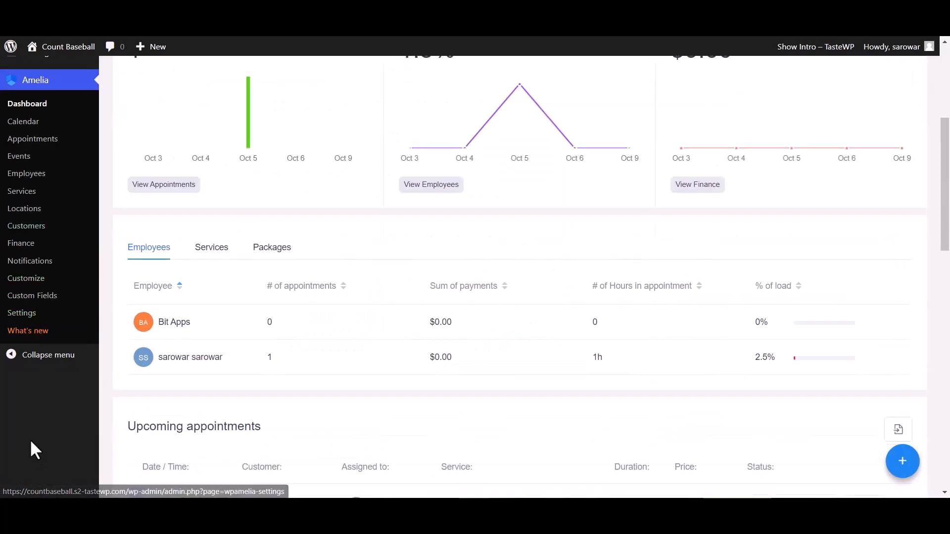
pyautogui.click(28, 315)
pyautogui.click(695, 363)
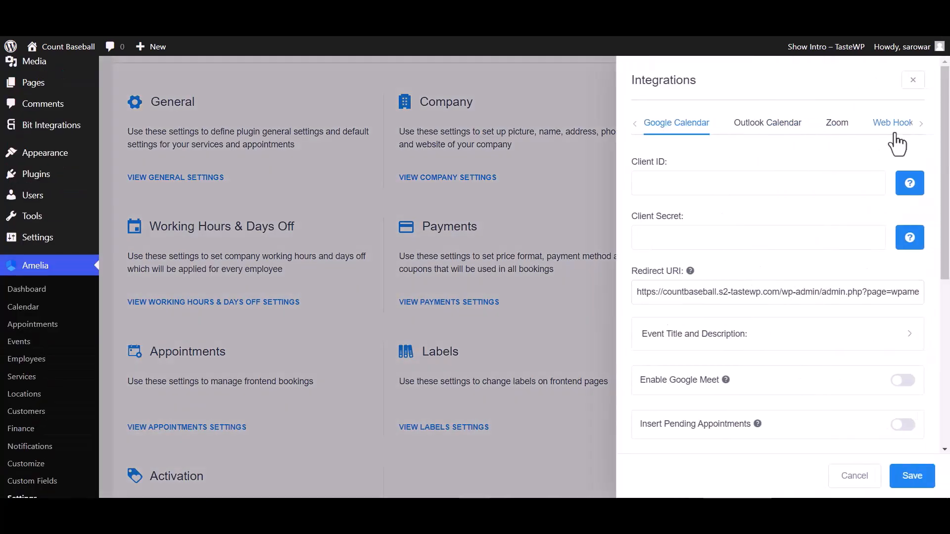
pyautogui.click(895, 129)
pyautogui.click(812, 178)
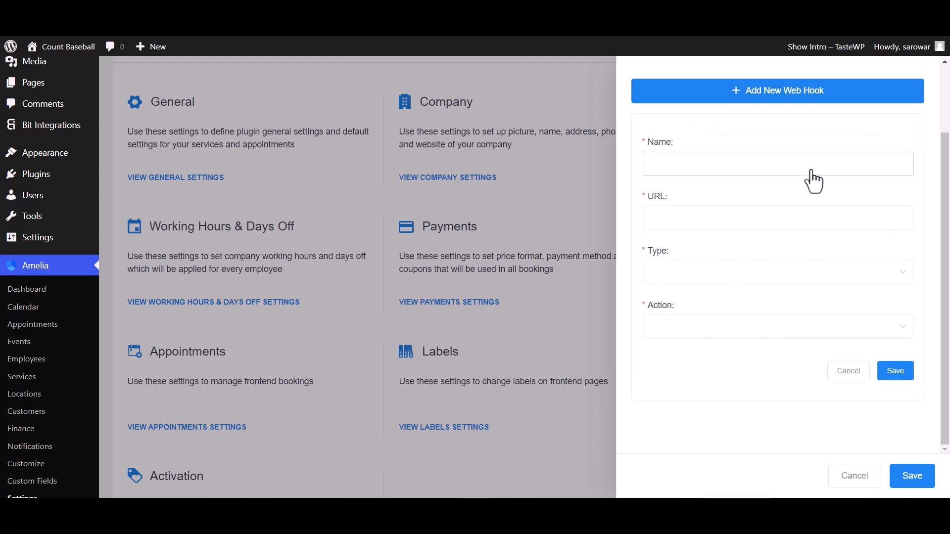
# Name the web hook Bit Integrations and paste the copied trigger webhook URL as its URL
pyautogui.click(687, 170)
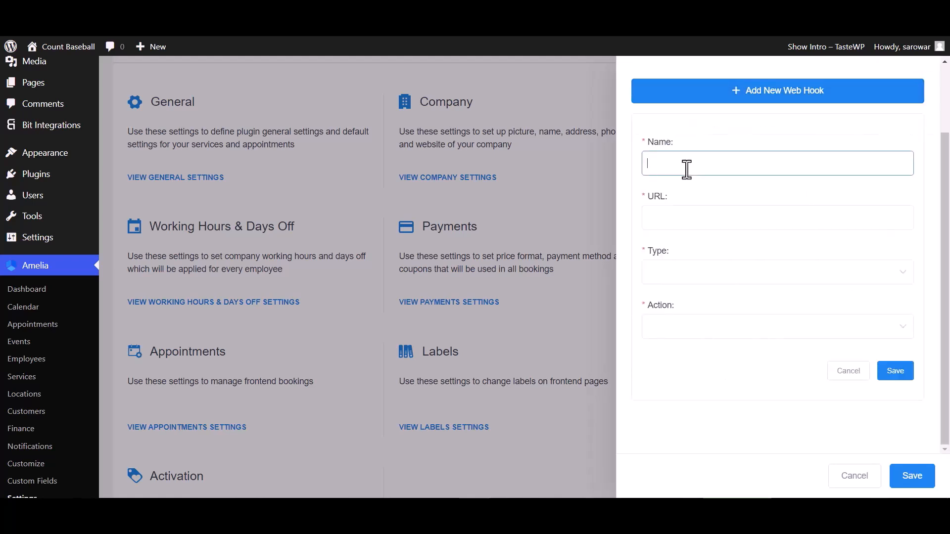
pyautogui.write('Bit Integrations')
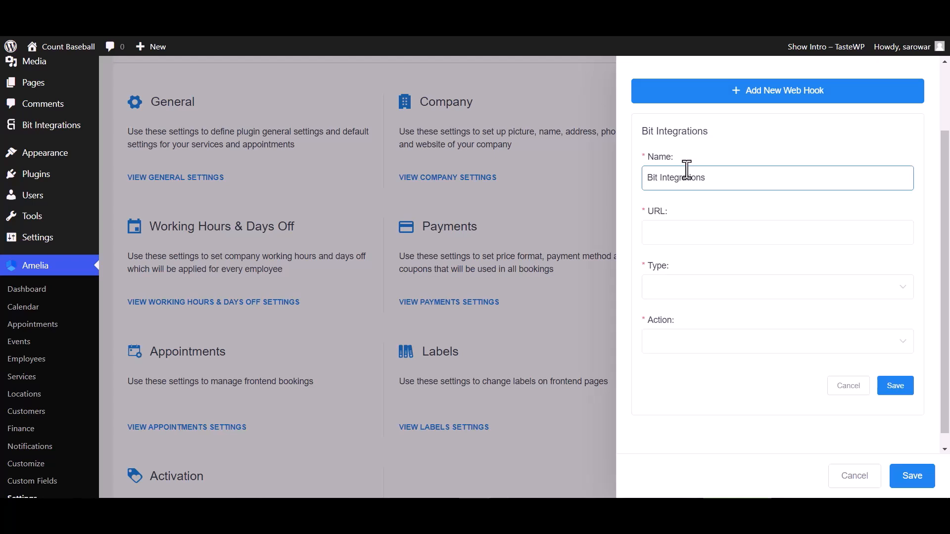
pyautogui.click(681, 232)
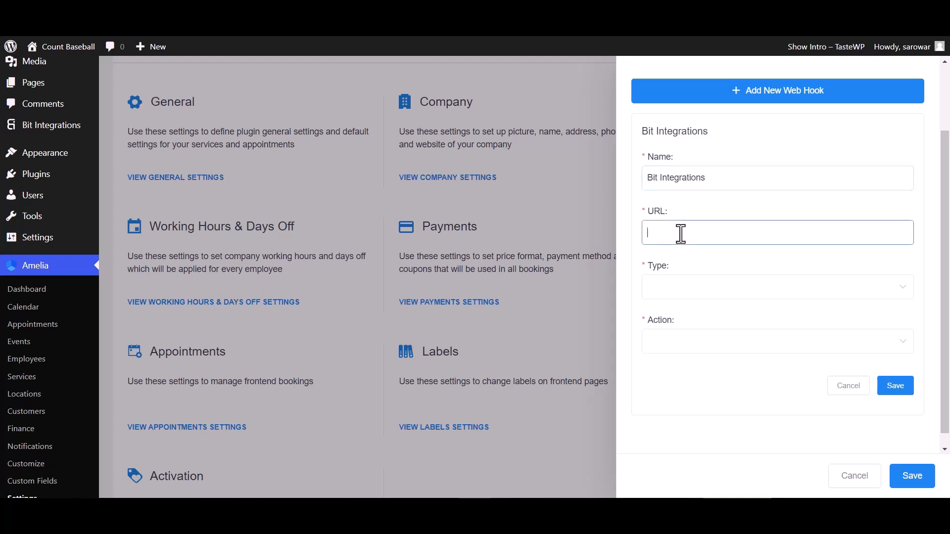
pyautogui.hotkey('ctrl', 'v')
# Set the web hook's type to Appointment and action to Booking Status Changed, and save it along with the integration settings
pyautogui.click(683, 296)
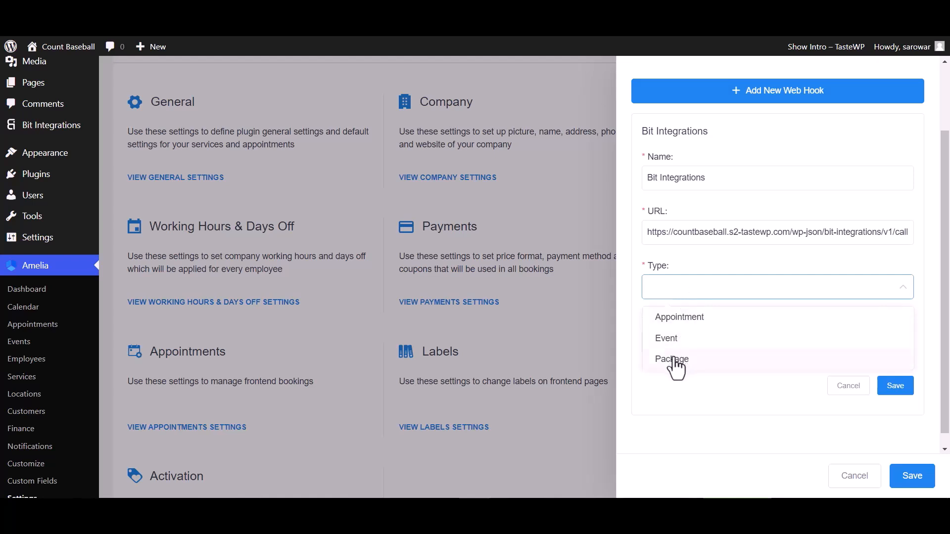
pyautogui.click(679, 318)
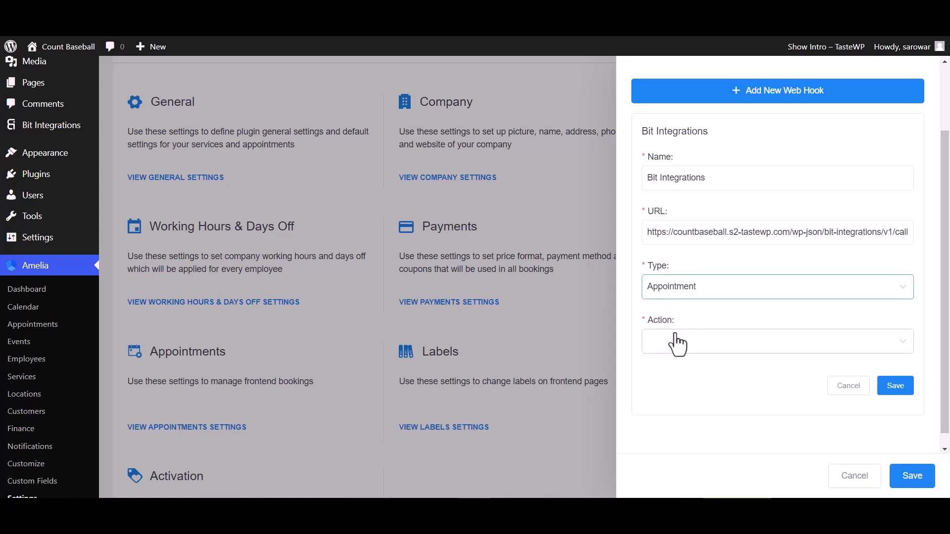
pyautogui.click(677, 344)
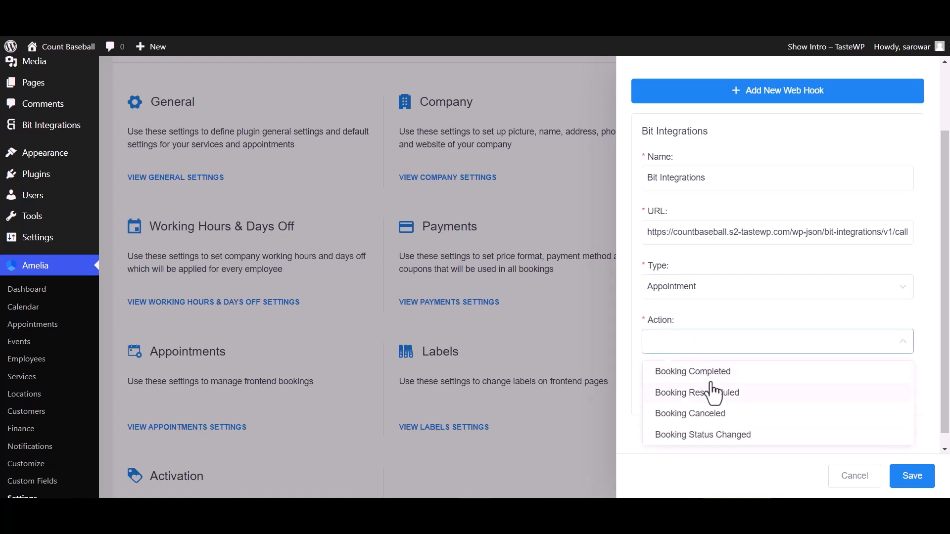
pyautogui.click(702, 436)
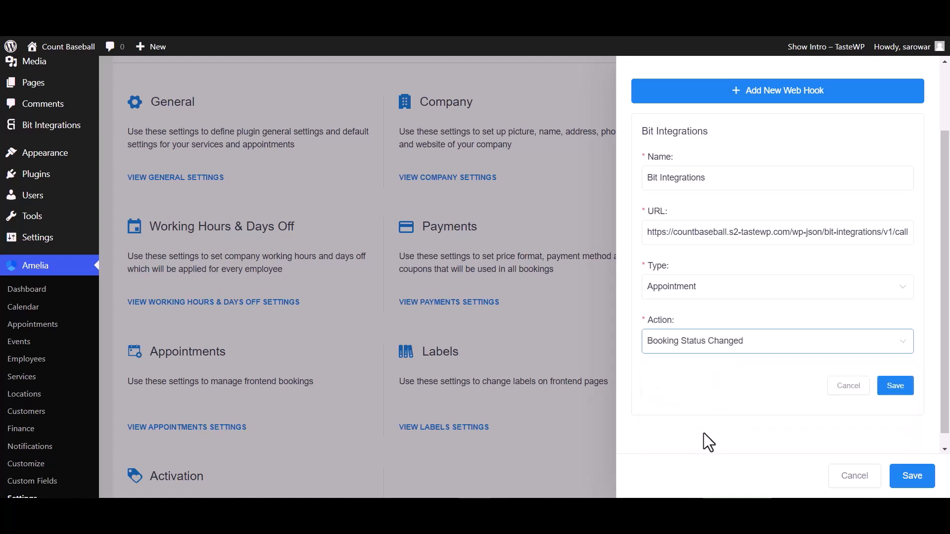
pyautogui.click(895, 391)
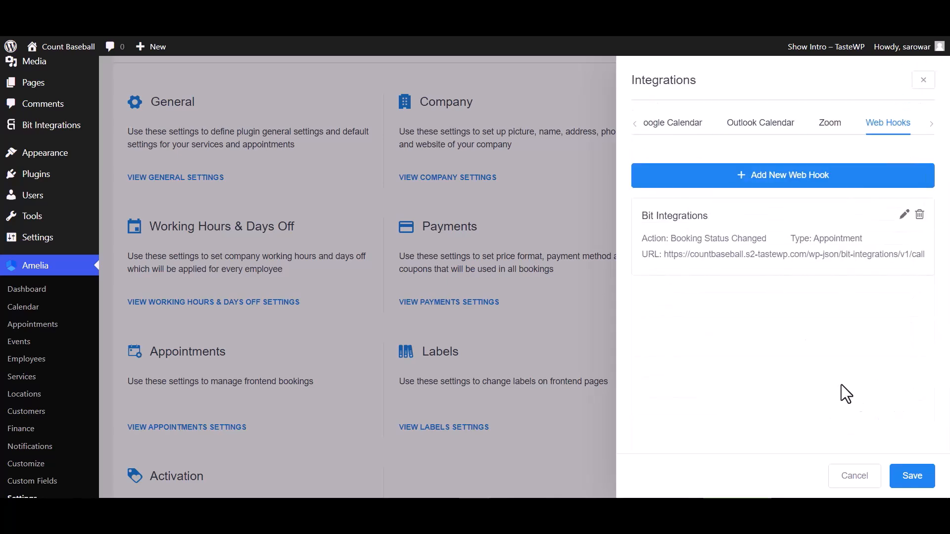
pyautogui.click(913, 477)
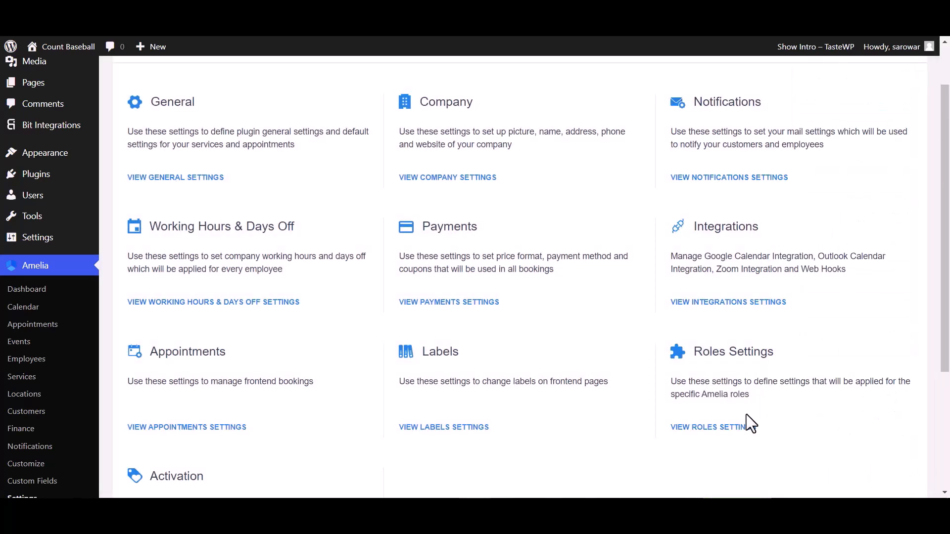
# In Amelia's appointments, change the status of the October 20, 11:30 am booking to Pending
pyautogui.click(33, 325)
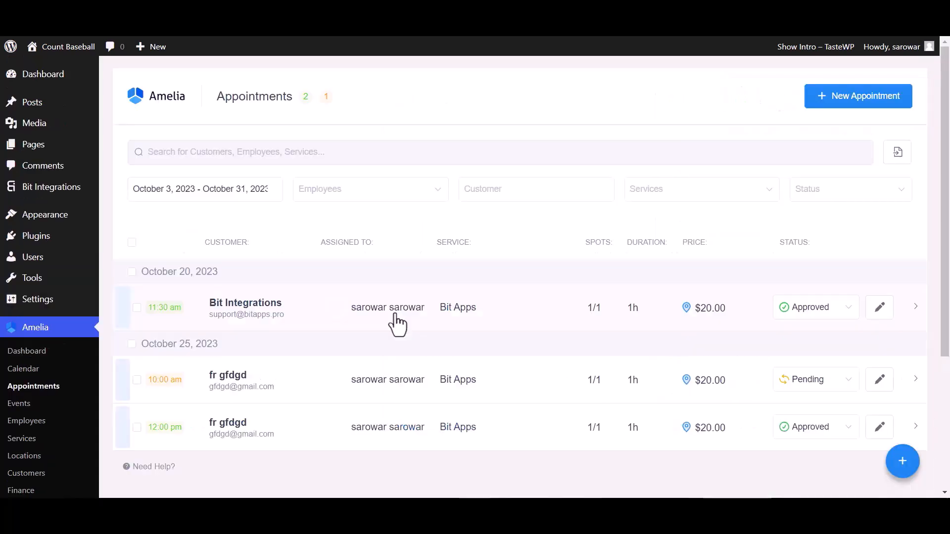
pyautogui.click(812, 312)
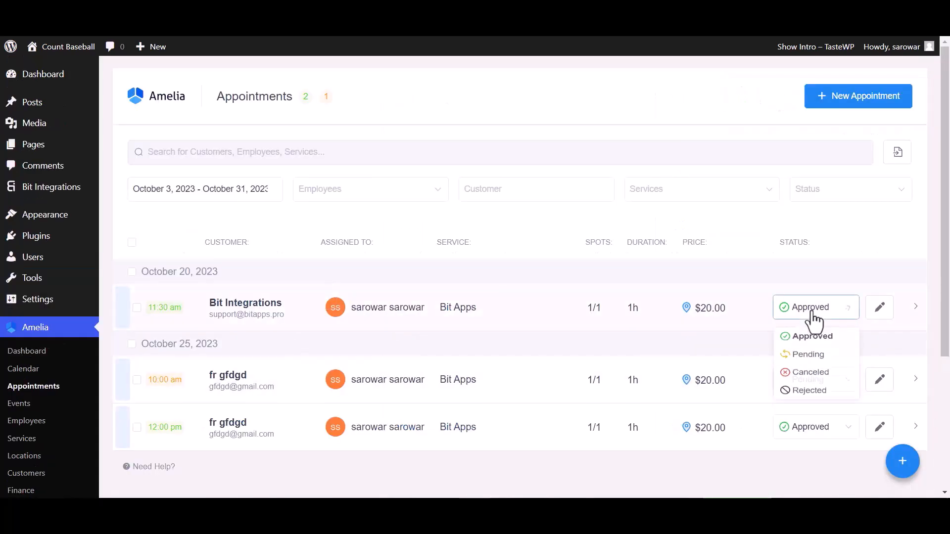
pyautogui.click(812, 361)
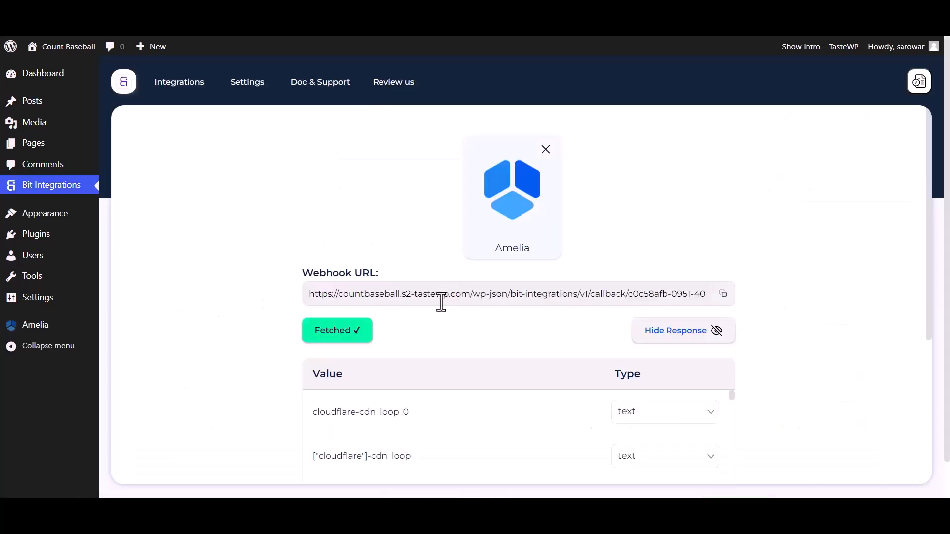
# Look through the fetched Amelia response, proceed to setting the action, and search for and select Zapier
pyautogui.scroll(-3, 468, 326)
pyautogui.scroll(-15, 494, 342)
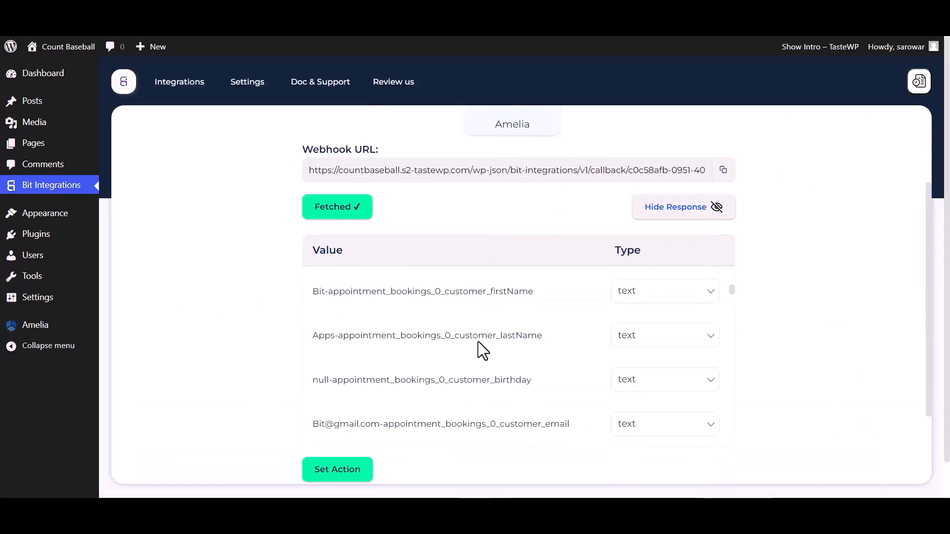
pyautogui.click(328, 472)
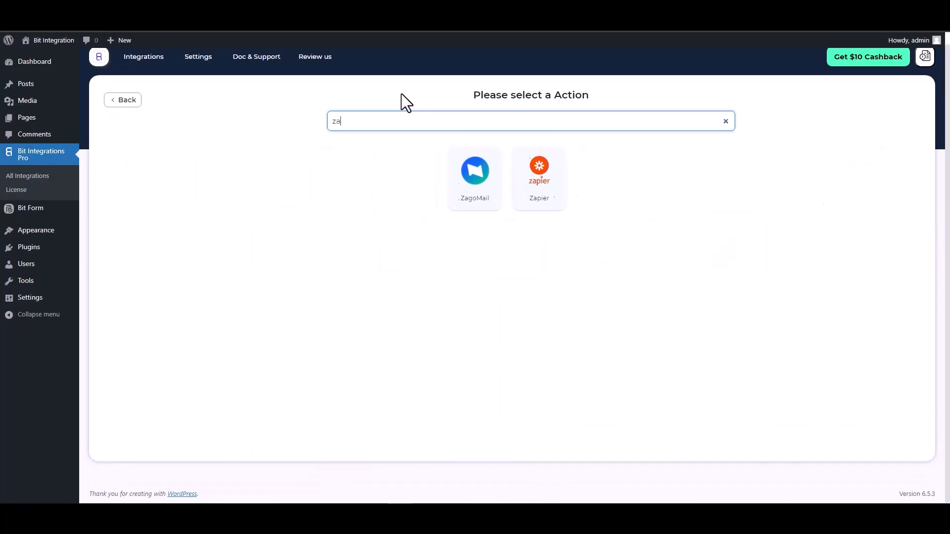
pyautogui.write('ap')
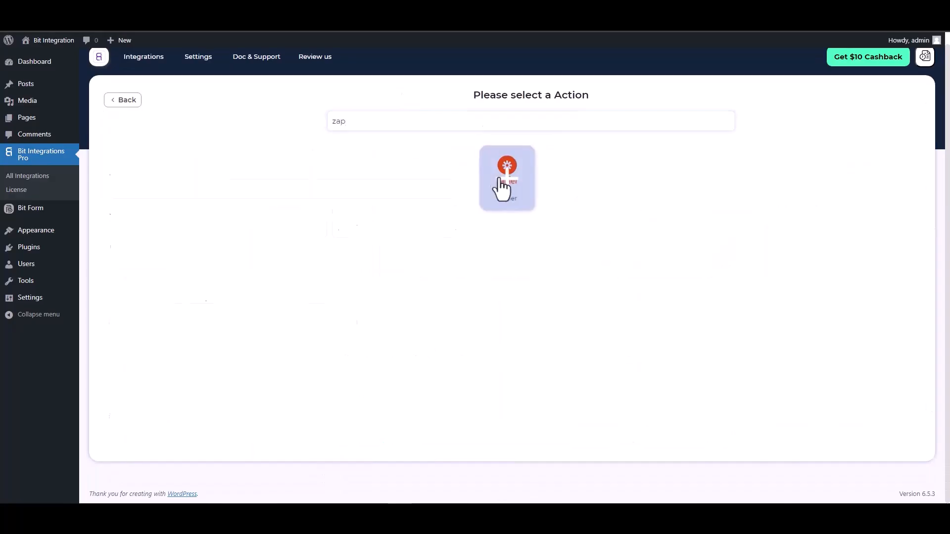
pyautogui.click(502, 187)
pyautogui.click(182, 227)
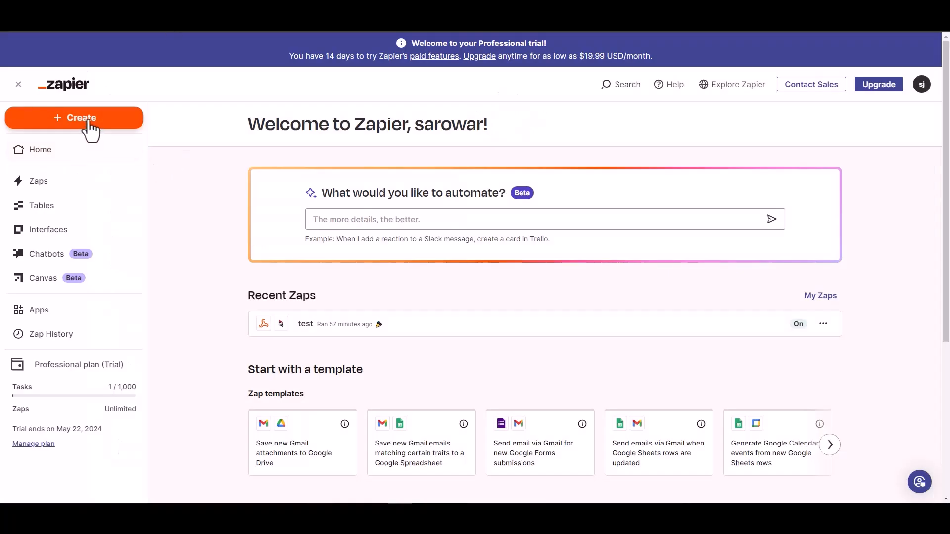
# Switch to Zapier and create a new Zap with Webhook as its trigger
pyautogui.click(88, 119)
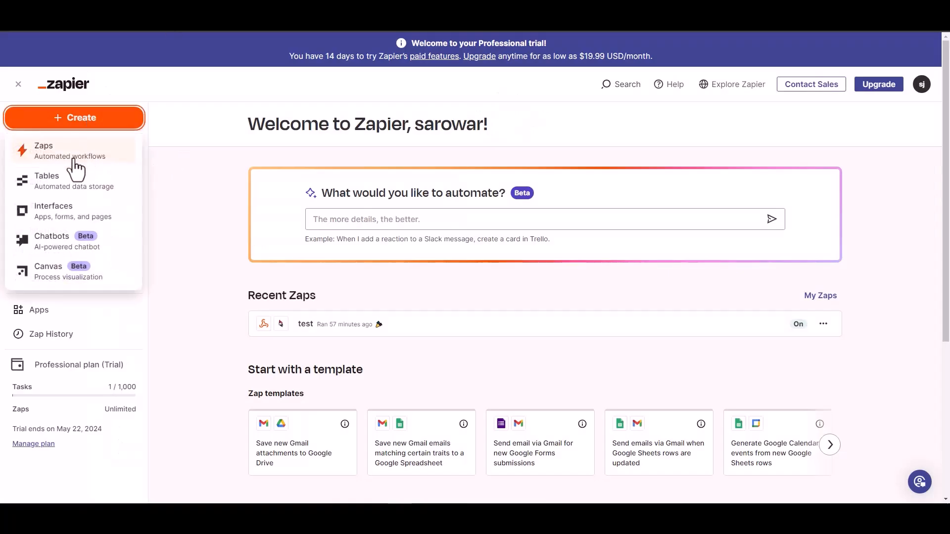
pyautogui.click(168, 167)
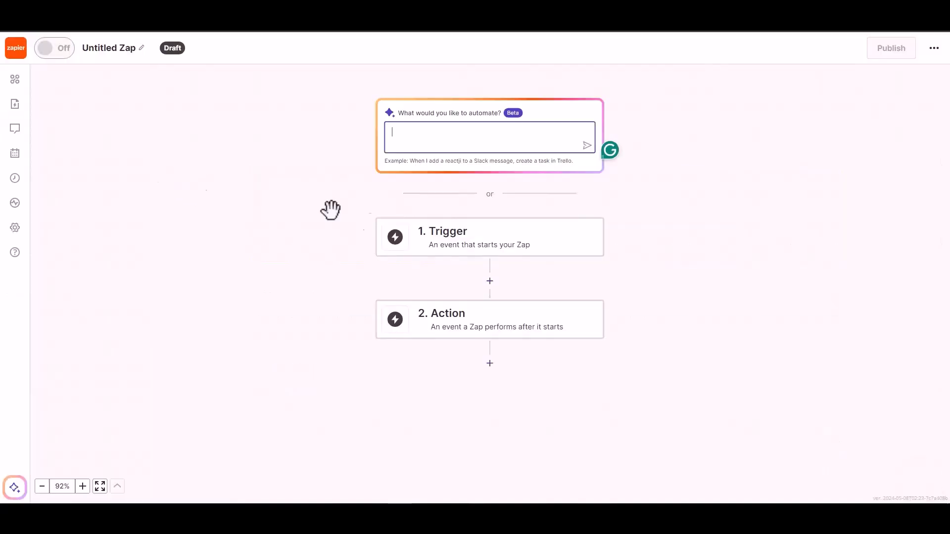
pyautogui.click(460, 243)
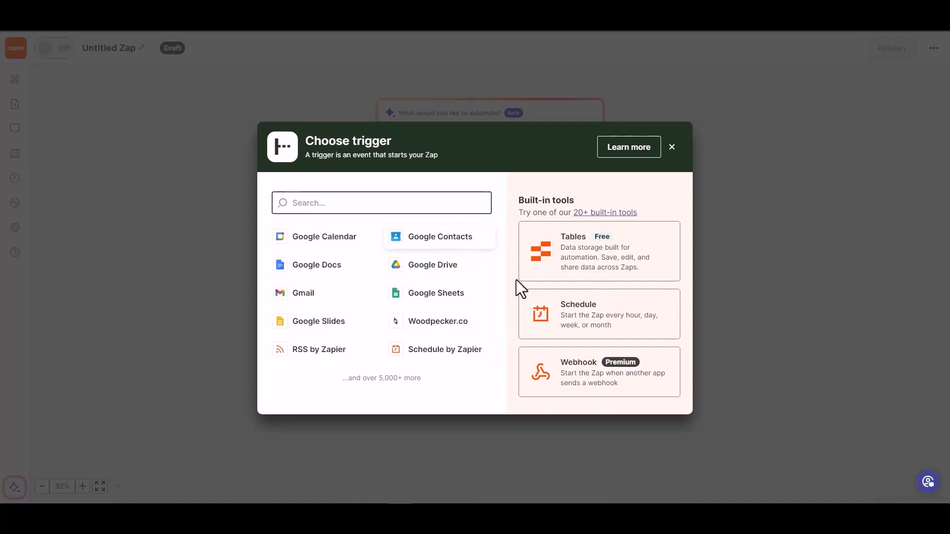
pyautogui.click(579, 380)
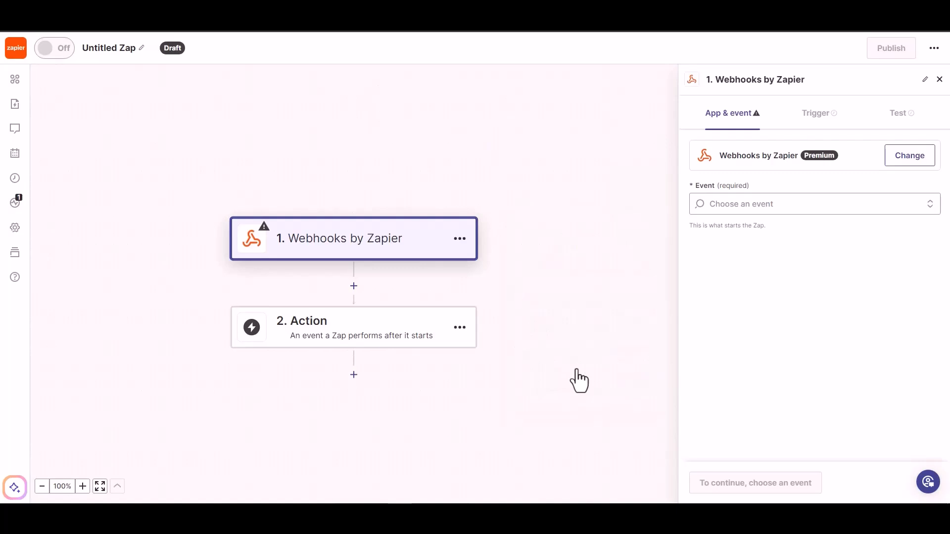
# Set the webhook trigger event to Catch Hook and continue to the trigger test, leaving the child key empty
pyautogui.click(749, 207)
pyautogui.click(761, 244)
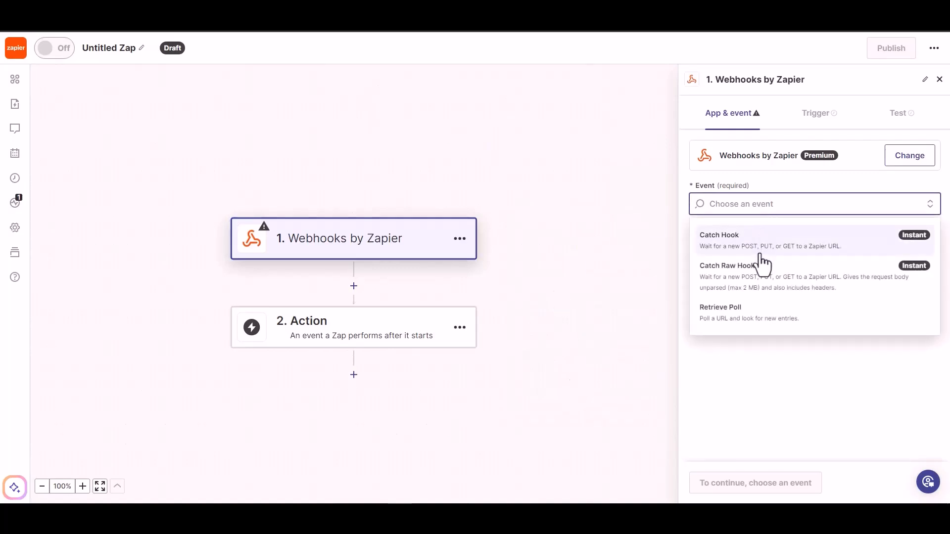
pyautogui.click(718, 484)
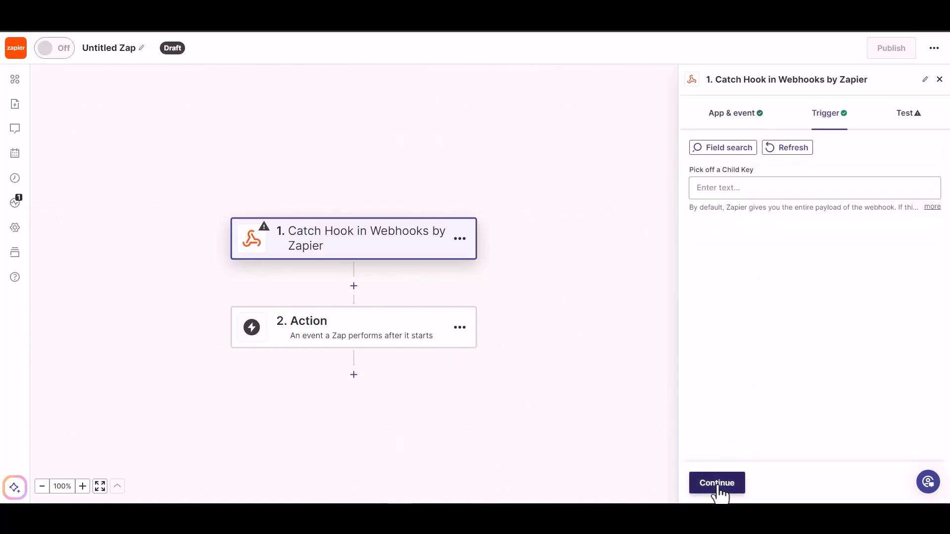
pyautogui.click(718, 483)
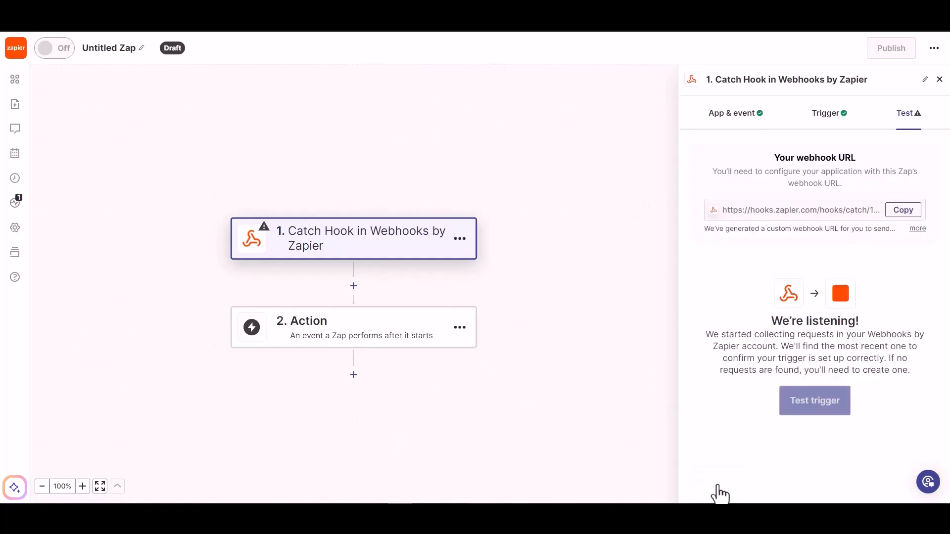
# Copy the Zap's webhook URL and paste it as the link in Bit Integrations' Zapier settings
pyautogui.click(902, 218)
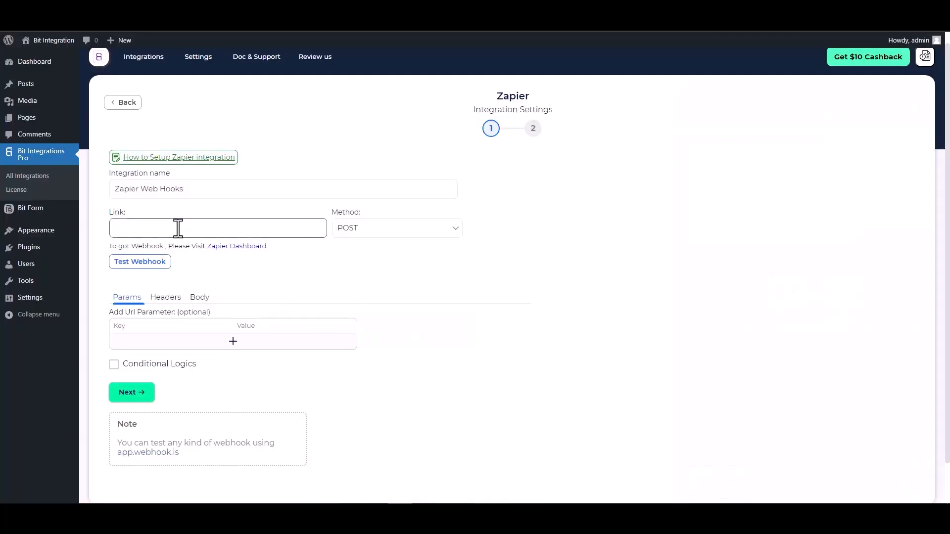
pyautogui.click(177, 228)
pyautogui.hotkey('ctrl', 'v')
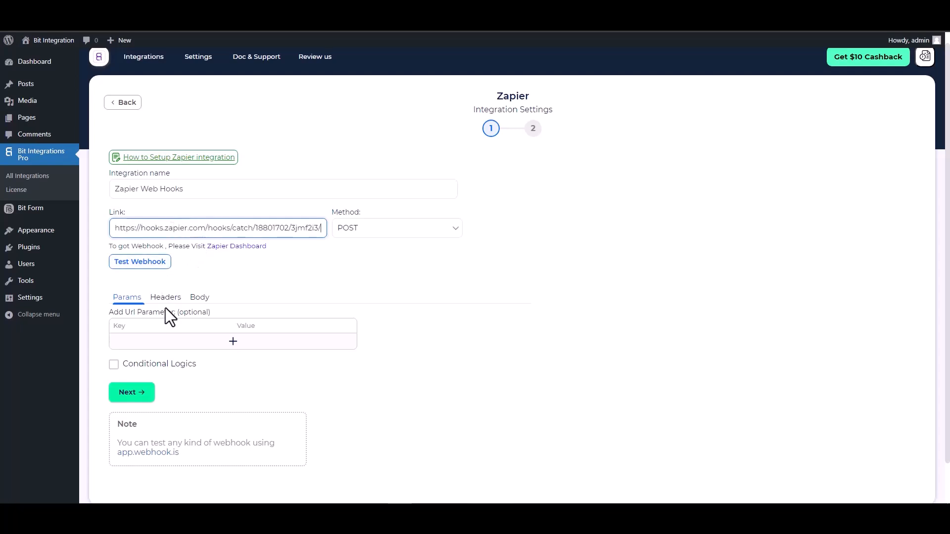
# Enable Send All Data for the request body and set the payload content type to application/json
pyautogui.click(196, 299)
pyautogui.click(154, 323)
pyautogui.scroll(-2, 213, 306)
pyautogui.click(225, 261)
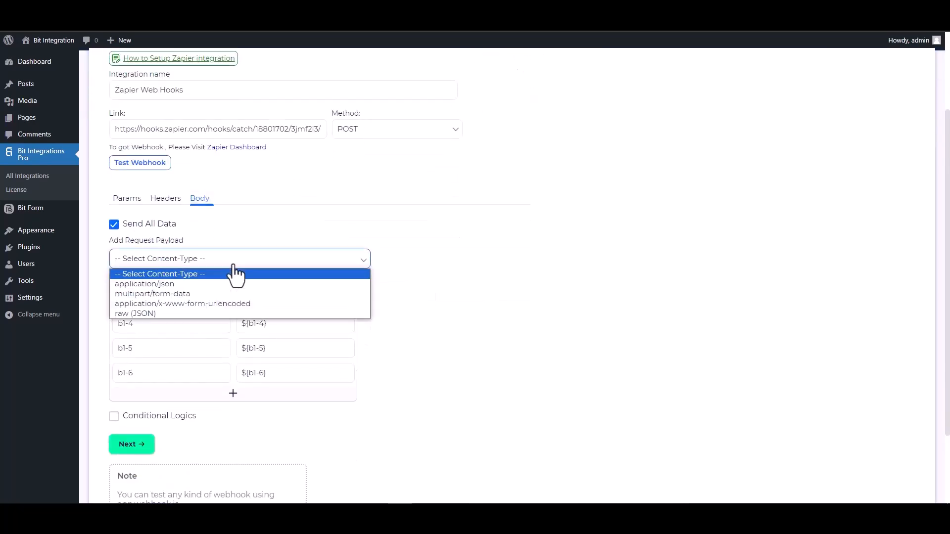
pyautogui.click(179, 286)
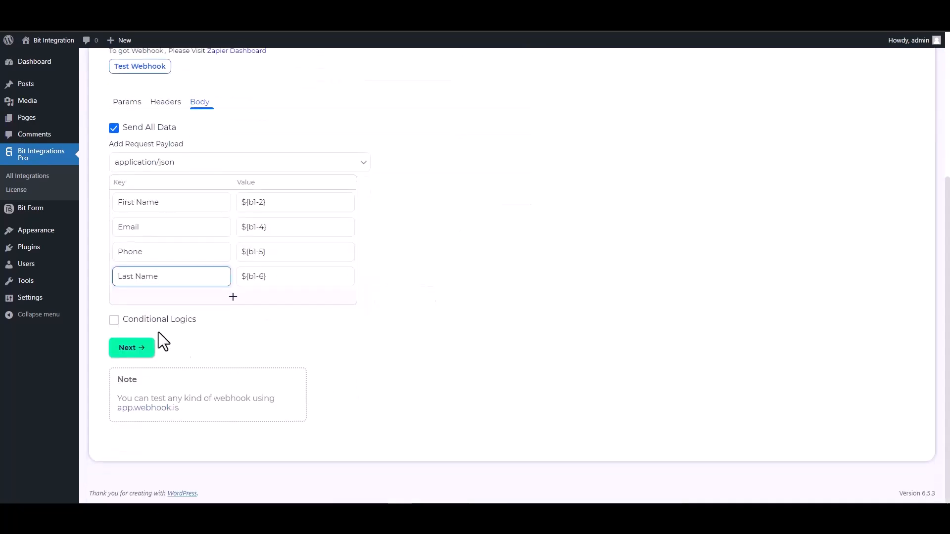
# Rename the request payload keys to First Name, Email, Phone and Last Name
pyautogui.click(148, 321)
pyautogui.scroll(-2, 317, 357)
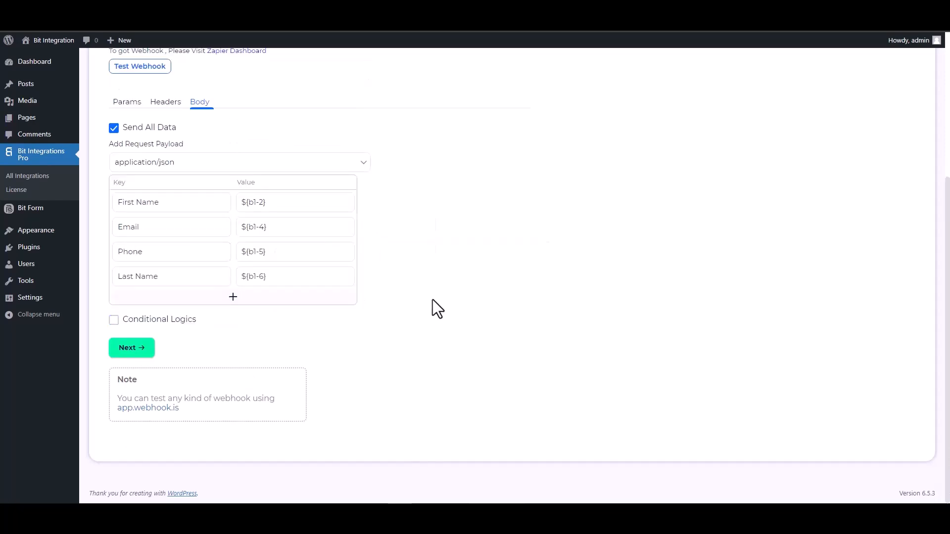
# Send a test request to the Zapier webhook from the integration settings
pyautogui.scroll(4, 432, 298)
pyautogui.click(140, 274)
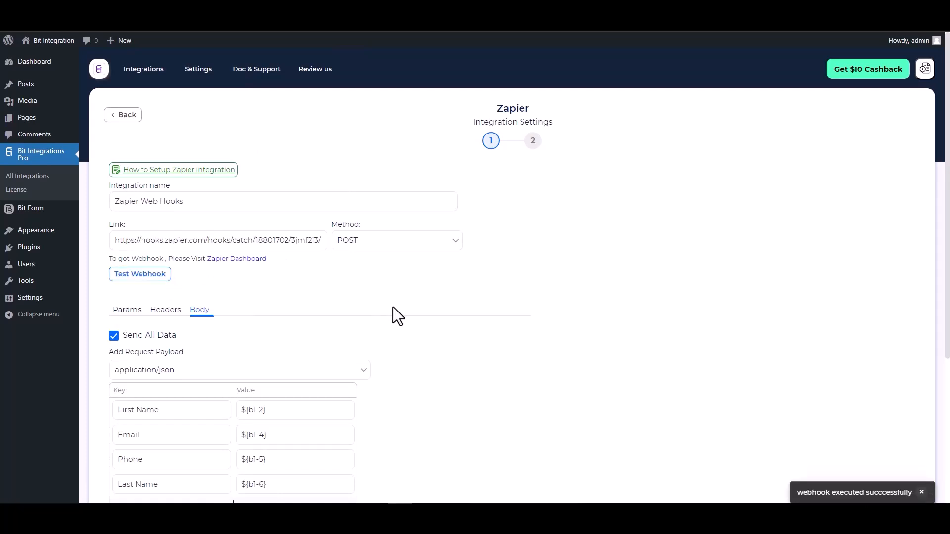
pyautogui.scroll(-1, 393, 307)
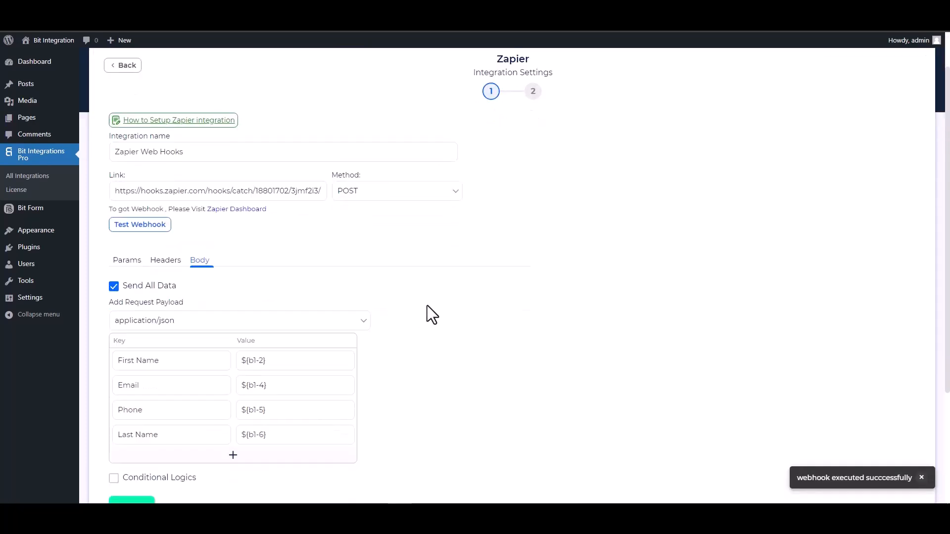
# Proceed past the Zapier webhook settings and finish saving the integration in Bit Integrations
pyautogui.scroll(-1, 428, 307)
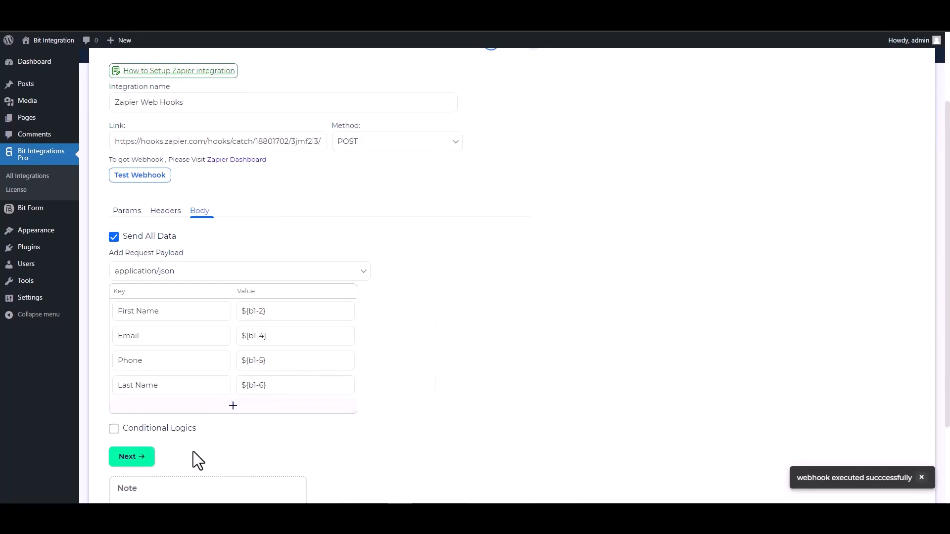
pyautogui.click(143, 460)
pyautogui.click(510, 204)
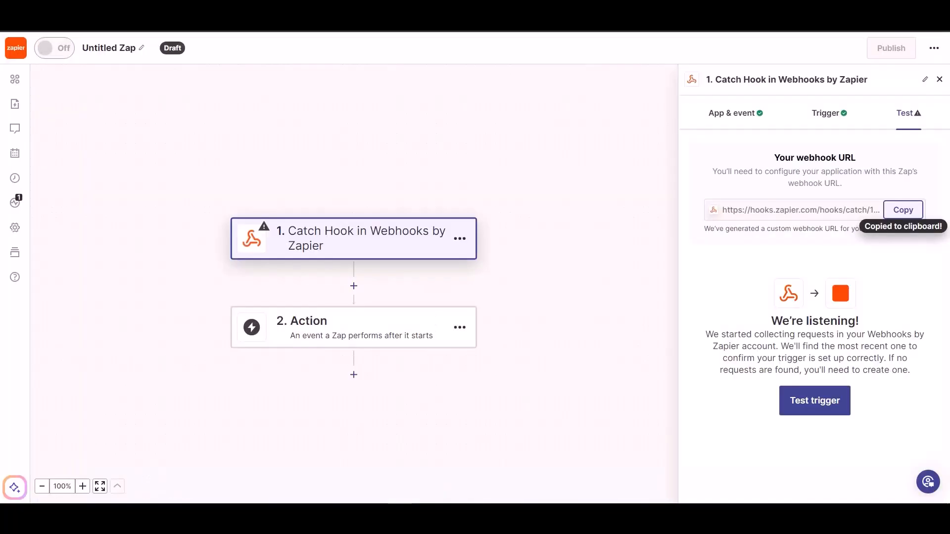
# In Zapier, test the Catch Hook trigger and continue with the record request A
pyautogui.click(806, 411)
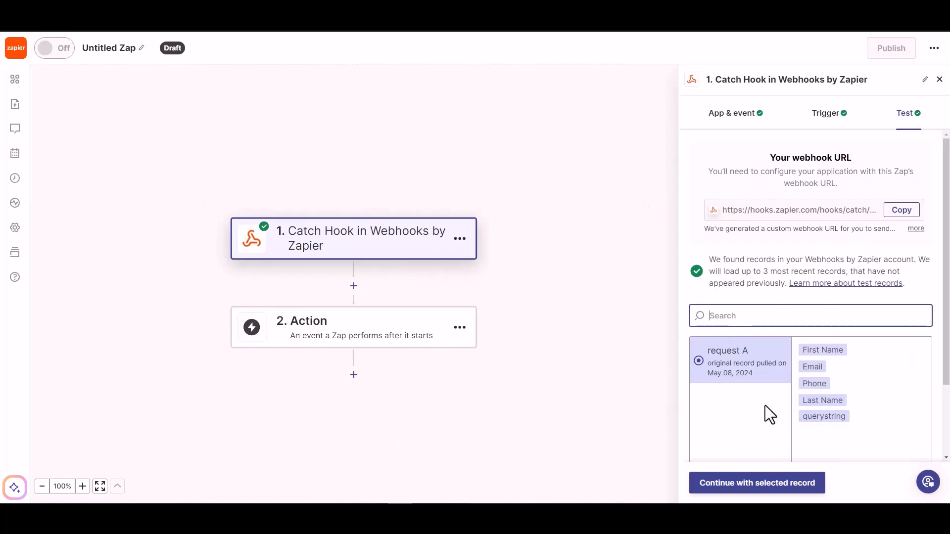
pyautogui.click(764, 493)
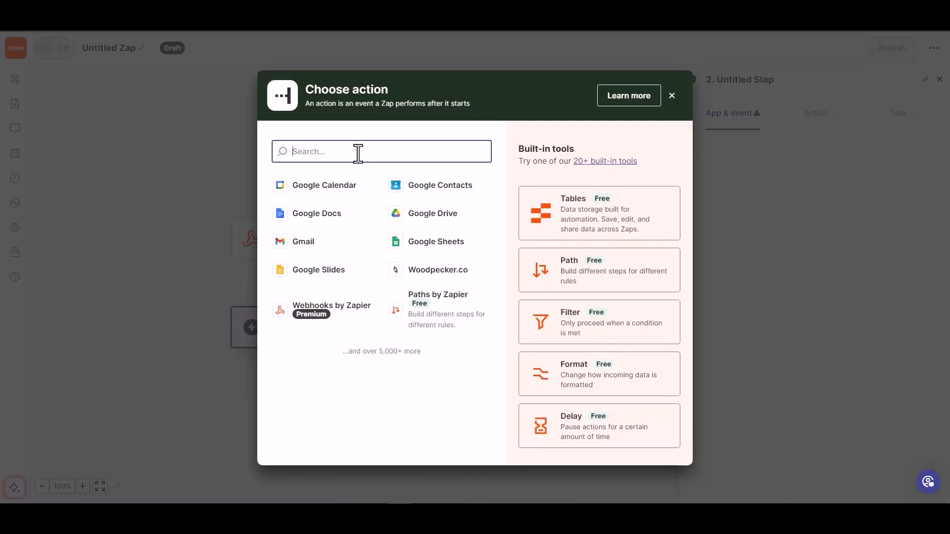
# Add Woodpecker.co as the Zap's action with the Create/Update Prospect event, using the connected account
pyautogui.write('wood')
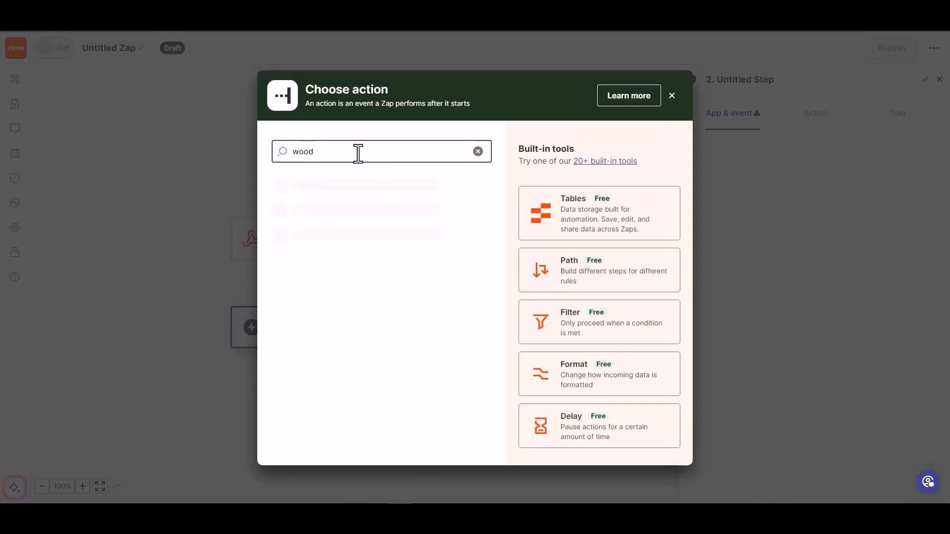
pyautogui.click(342, 186)
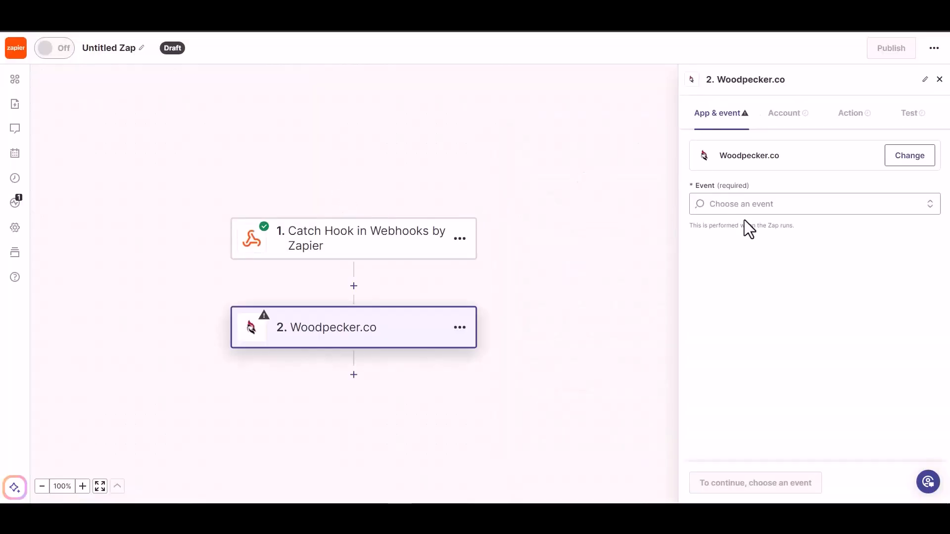
pyautogui.click(762, 204)
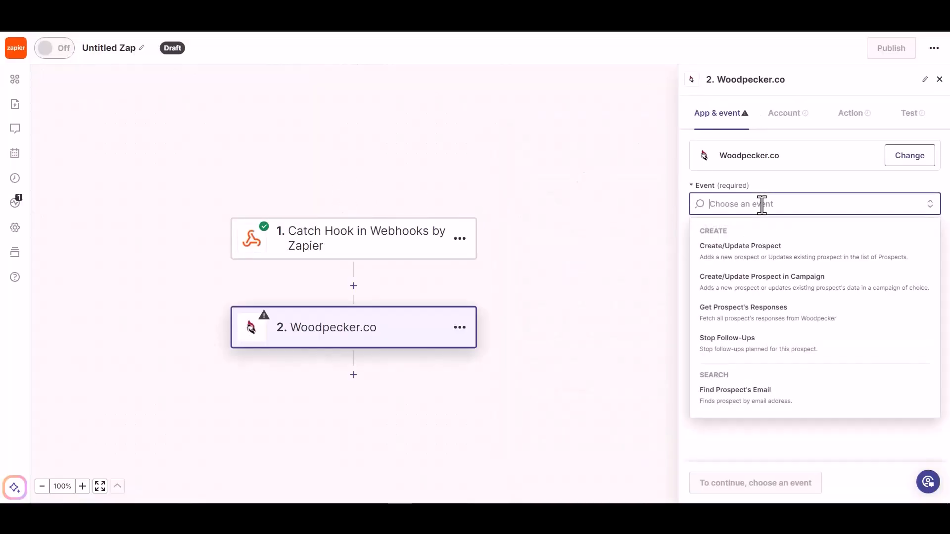
pyautogui.click(761, 255)
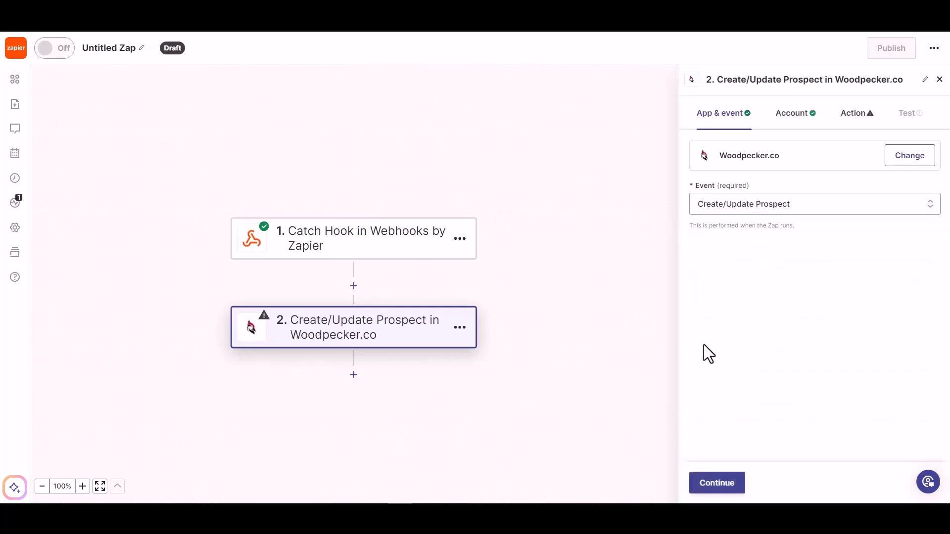
pyautogui.click(713, 484)
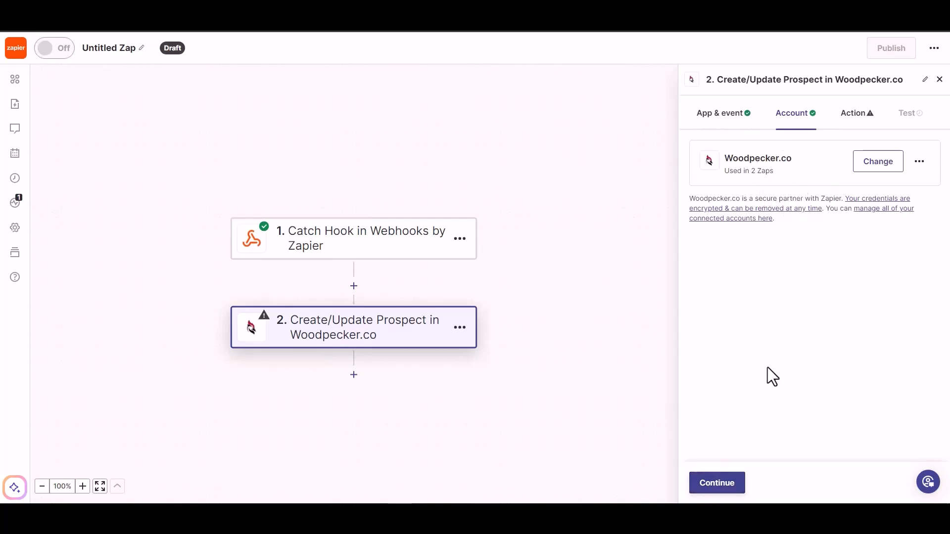
pyautogui.click(714, 485)
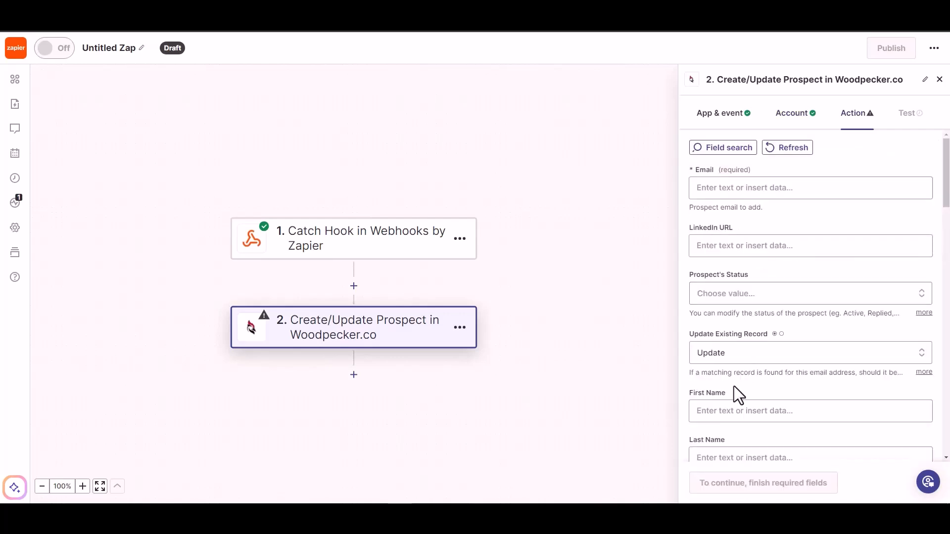
# Map the prospect's Email field to the Email value from the Catch Hook trigger
pyautogui.click(741, 188)
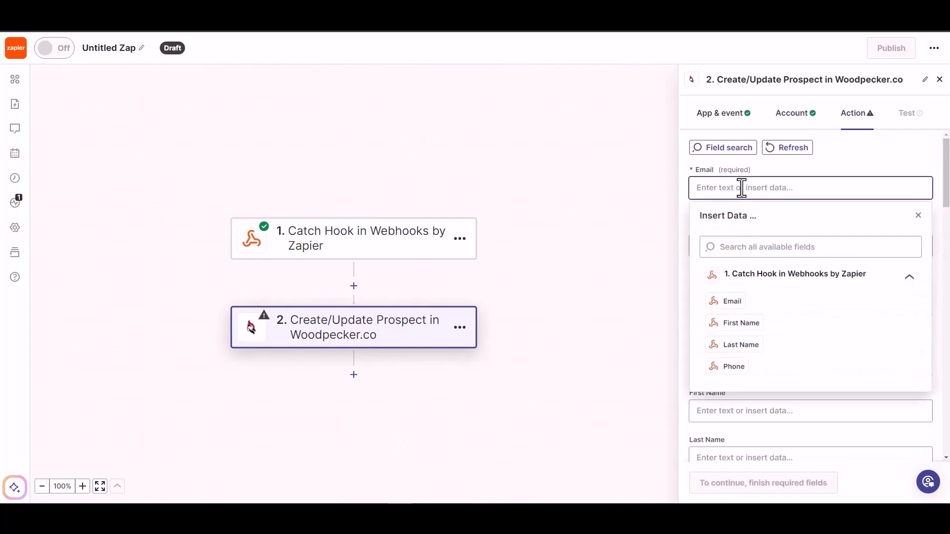
pyautogui.click(732, 302)
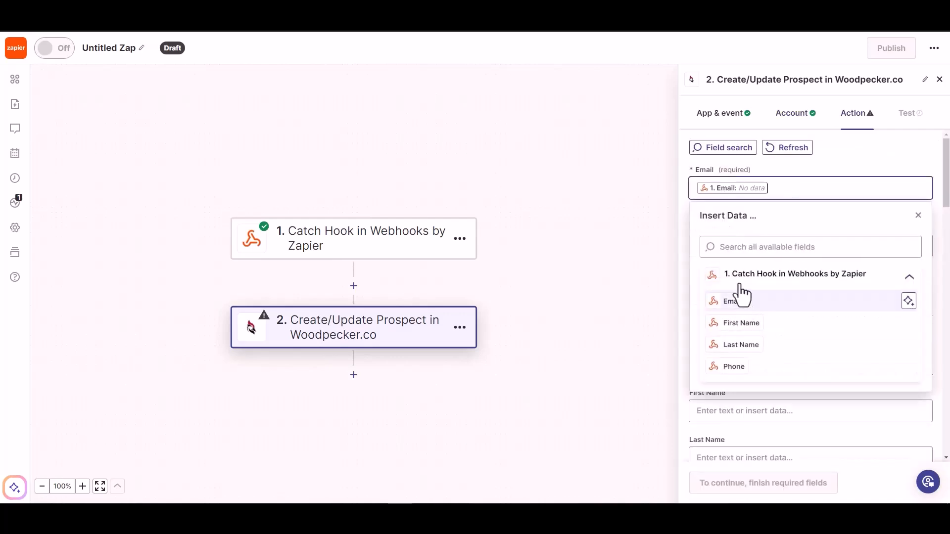
pyautogui.click(833, 161)
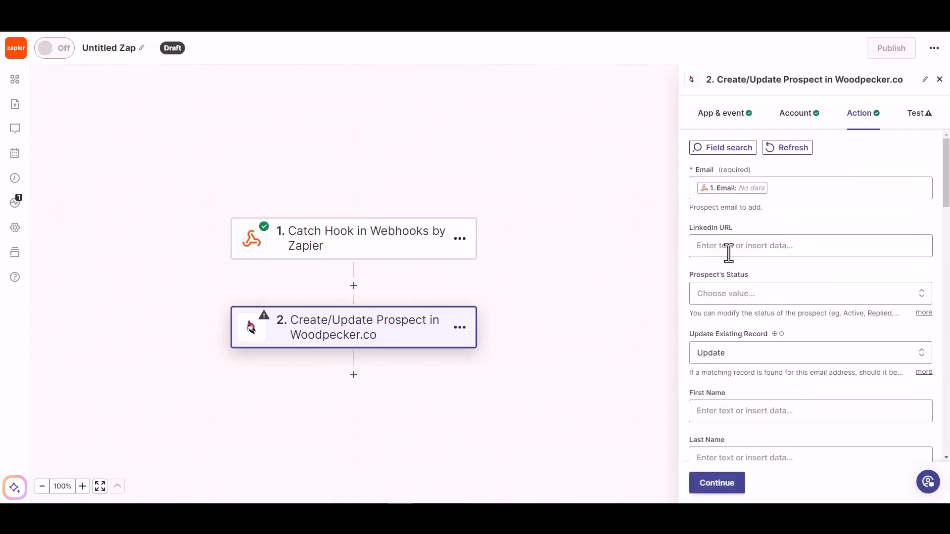
# Set the Prospect's Status to ACTIVE in the Woodpecker.co action
pyautogui.click(749, 296)
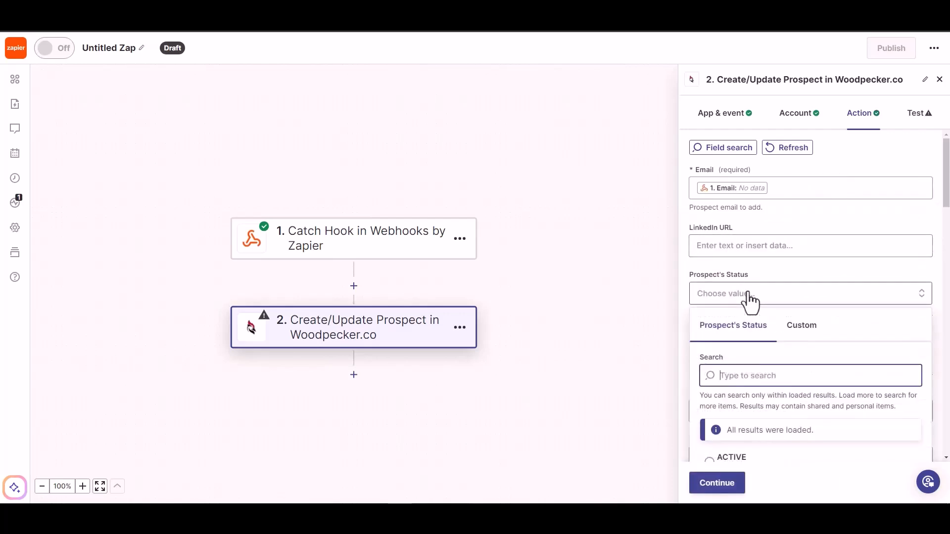
pyautogui.click(751, 246)
pyautogui.click(792, 219)
pyautogui.scroll(-2, 774, 272)
pyautogui.click(788, 244)
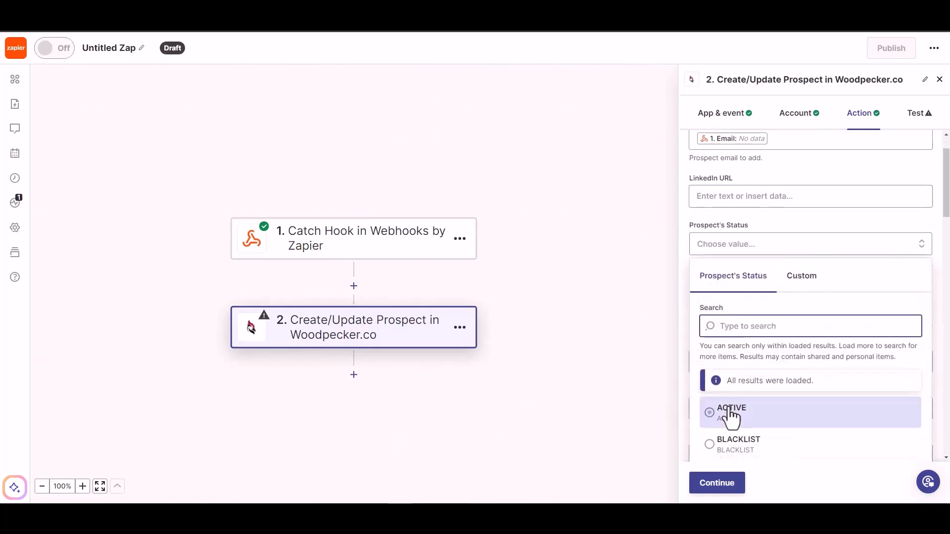
pyautogui.click(730, 412)
# Map the prospect's First Name and Last Name fields to the matching Catch Hook values
pyautogui.scroll(-2, 760, 324)
pyautogui.click(749, 312)
pyautogui.click(735, 445)
pyautogui.click(794, 283)
pyautogui.scroll(-4, 788, 280)
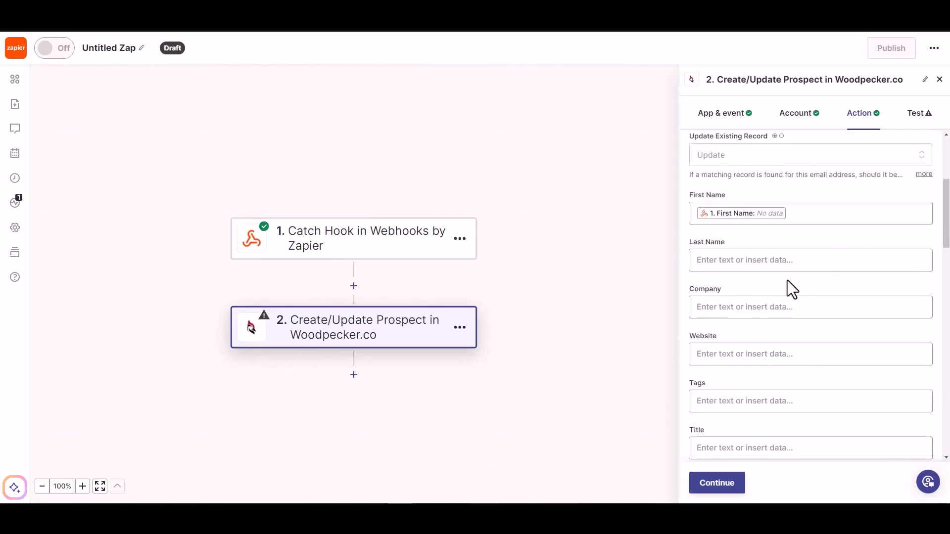
pyautogui.click(778, 266)
pyautogui.click(732, 416)
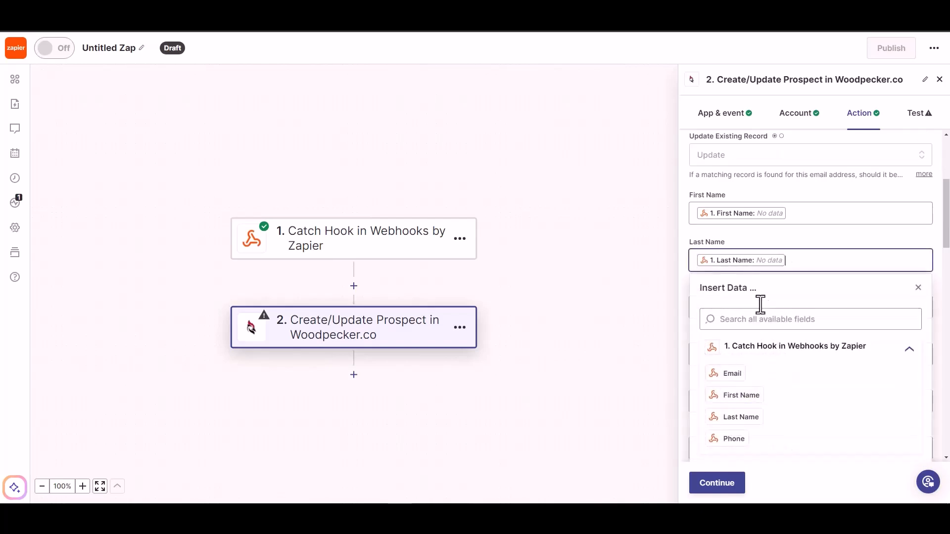
pyautogui.click(789, 251)
# Map the prospect's Phone field to the Phone value from the Catch Hook trigger
pyautogui.scroll(-2, 788, 250)
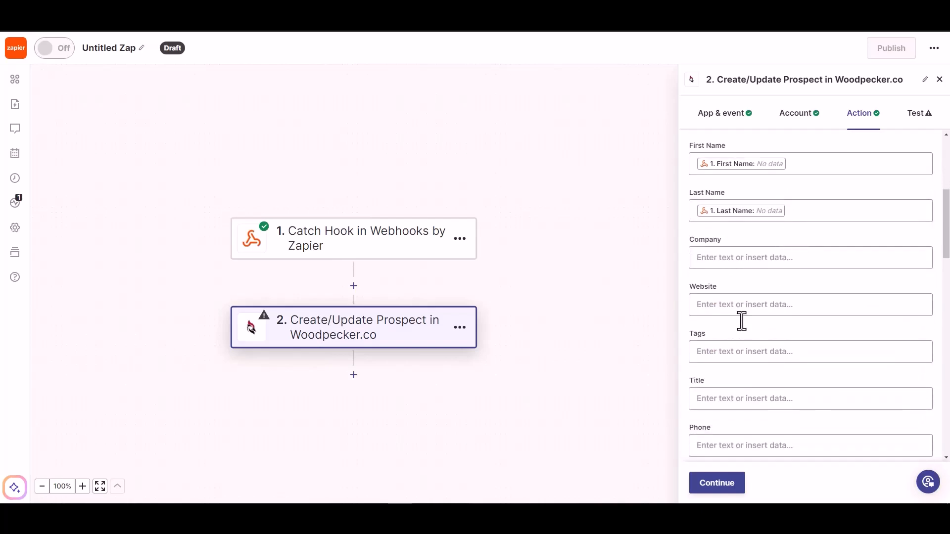
pyautogui.scroll(-2, 738, 403)
pyautogui.click(745, 398)
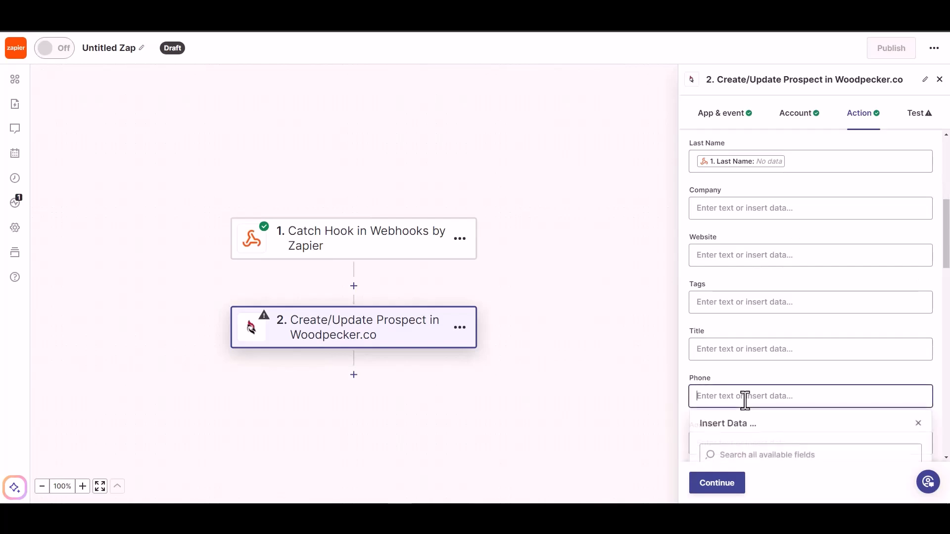
pyautogui.click(738, 427)
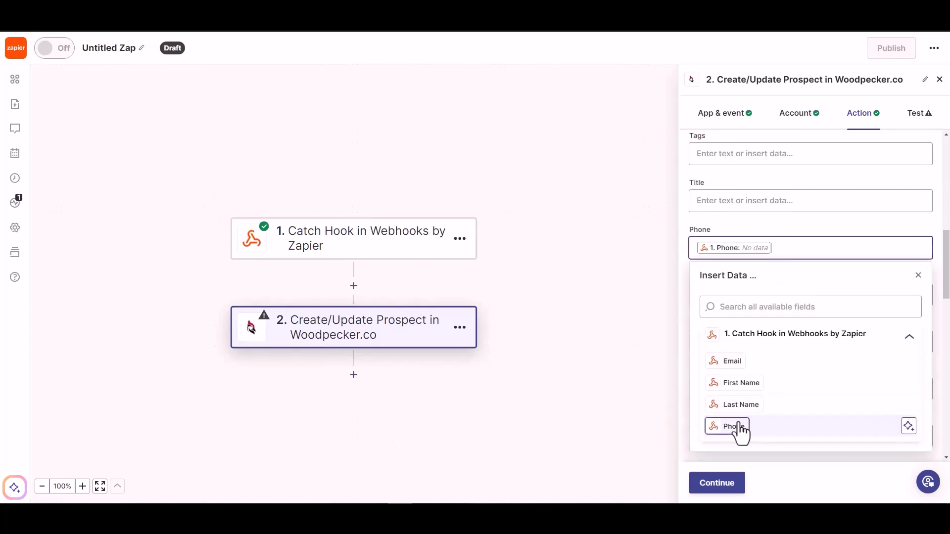
pyautogui.click(777, 218)
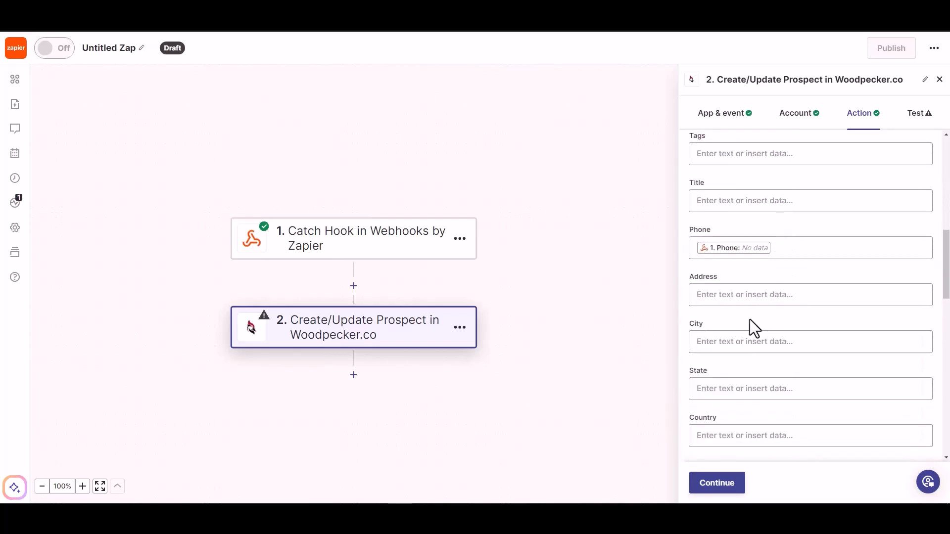
# Complete the Woodpecker.co action setup and publish the Zap
pyautogui.scroll(-5, 794, 349)
pyautogui.click(715, 489)
pyautogui.click(736, 476)
pyautogui.click(779, 488)
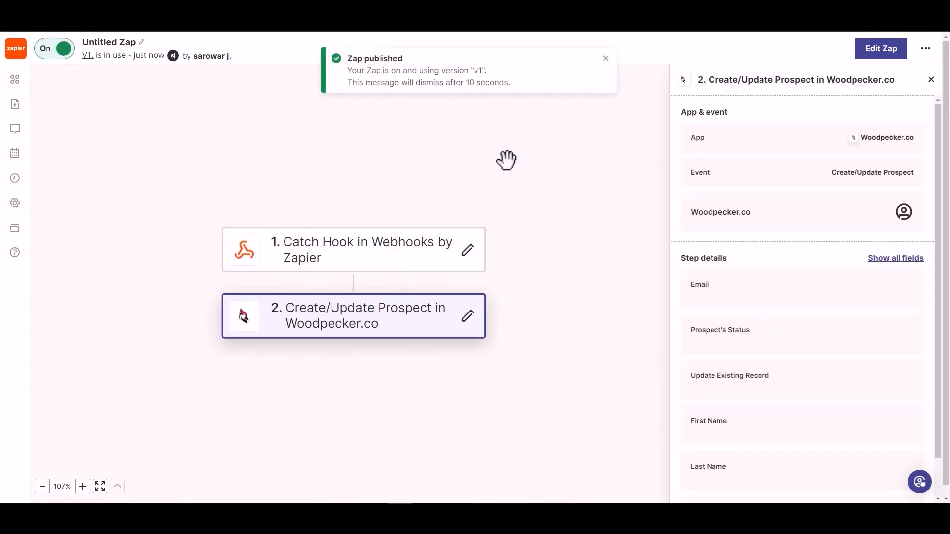
# Rename the published Zap to Bit Integrations
pyautogui.click(117, 42)
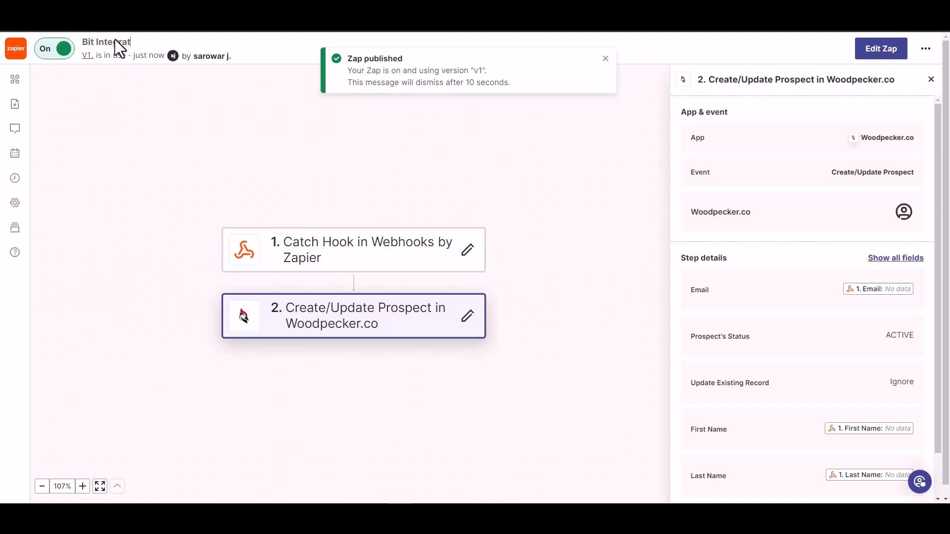
pyautogui.write('ions')
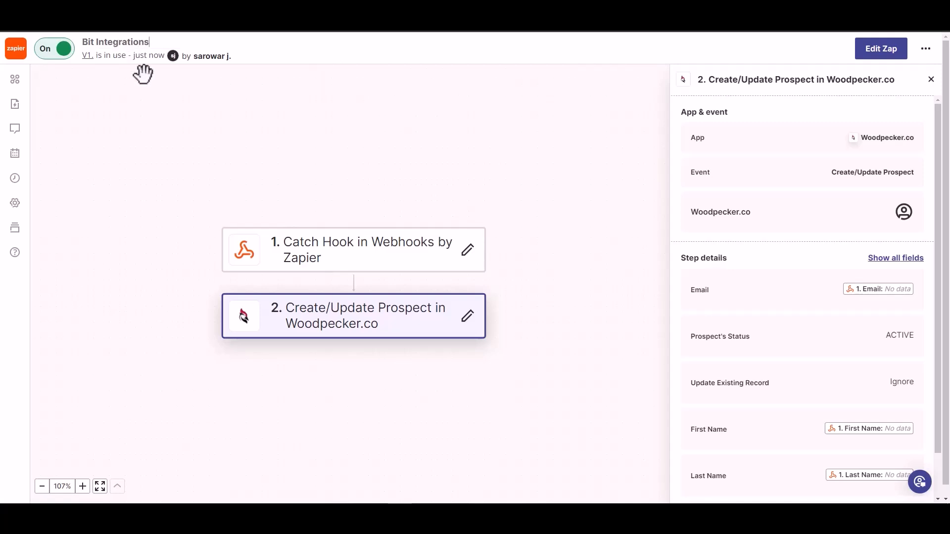
pyautogui.click(170, 97)
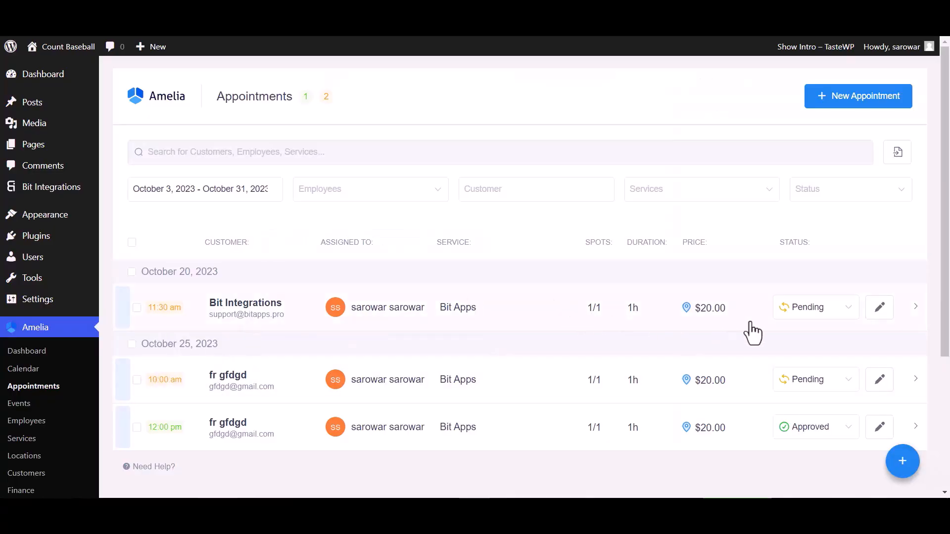
# In Amelia's appointments, change the status of the October 20, 2023 booking to Approved
pyautogui.click(791, 313)
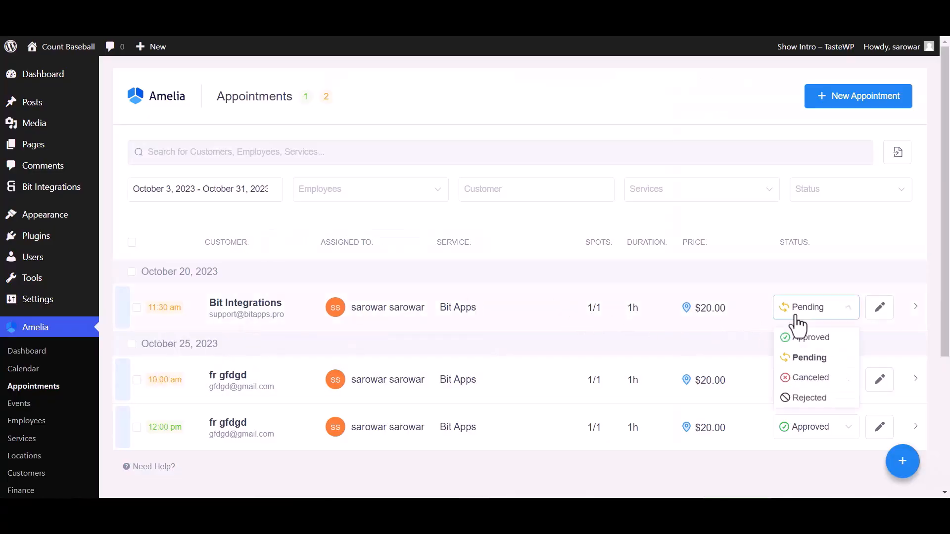
pyautogui.click(798, 338)
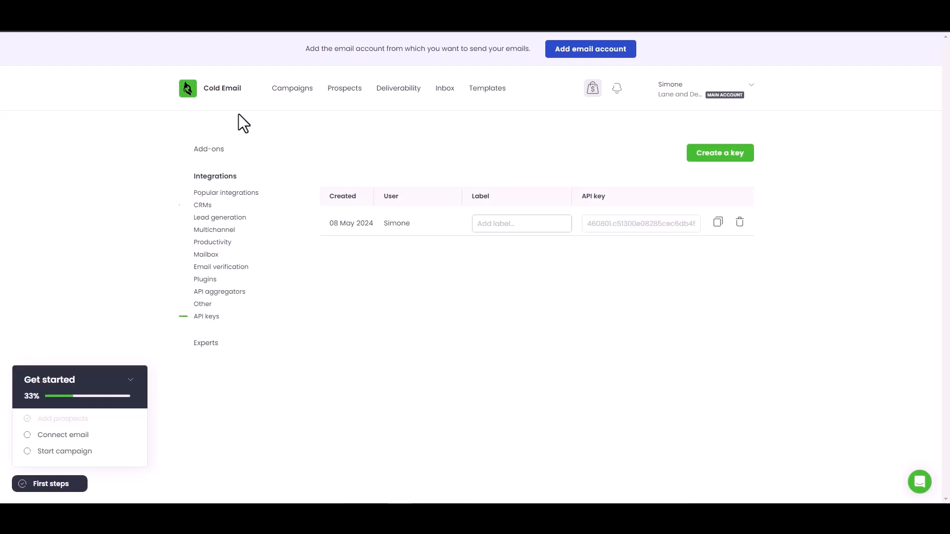
# Switch to Woodpecker and open the Prospects list to check for the synced booking contact
pyautogui.click(354, 93)
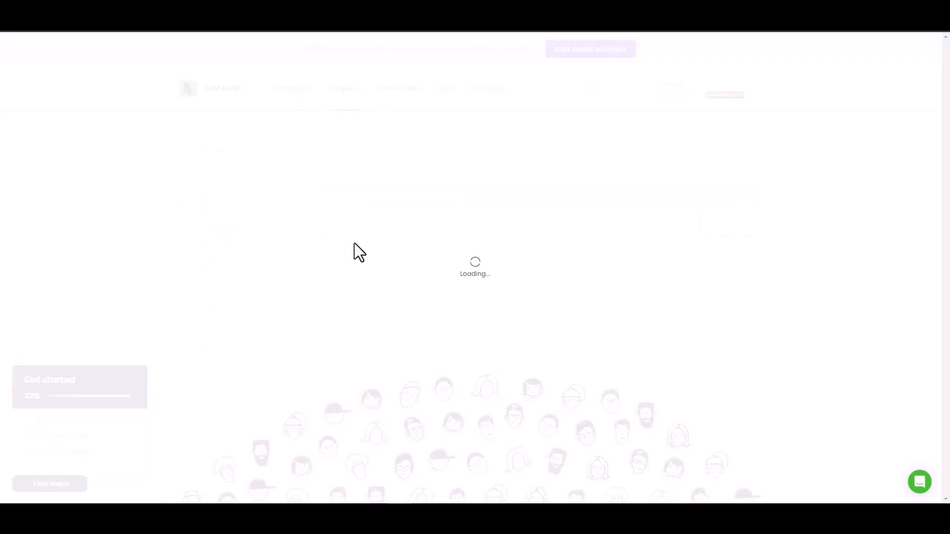